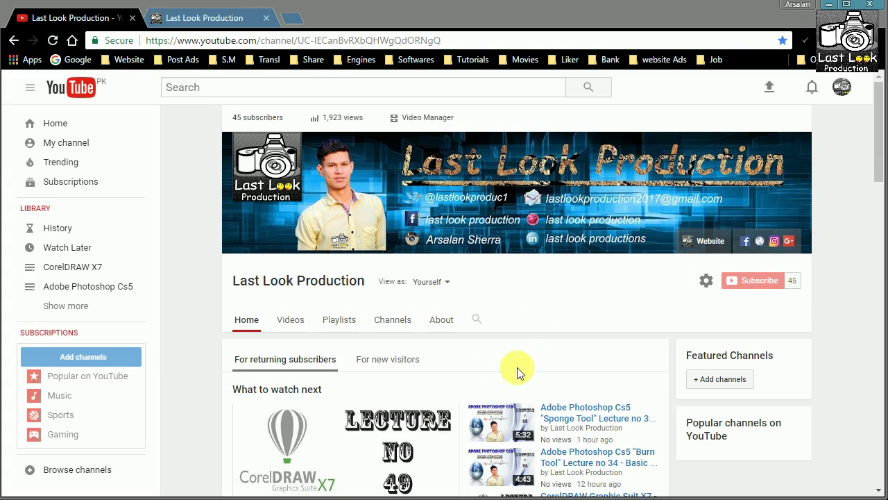
Scroll down and back up through the YouTube channel page
scroll(197, 321, down, 1)
scroll(216, 248, down, 3)
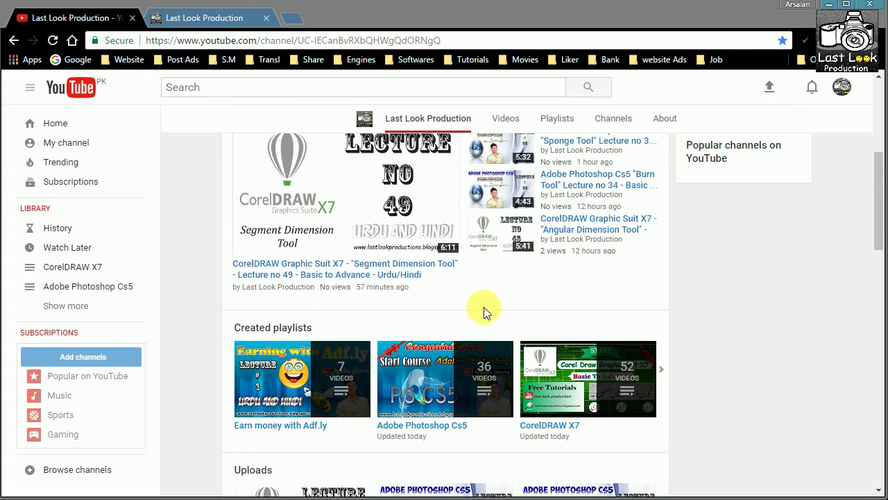
scroll(210, 321, down, 3)
scroll(212, 321, down, 4)
scroll(213, 322, down, 2)
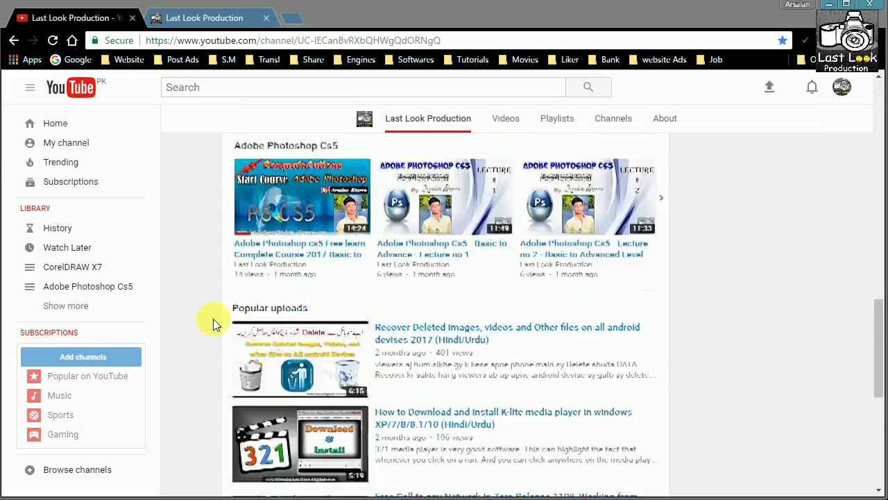
scroll(213, 321, down, 2)
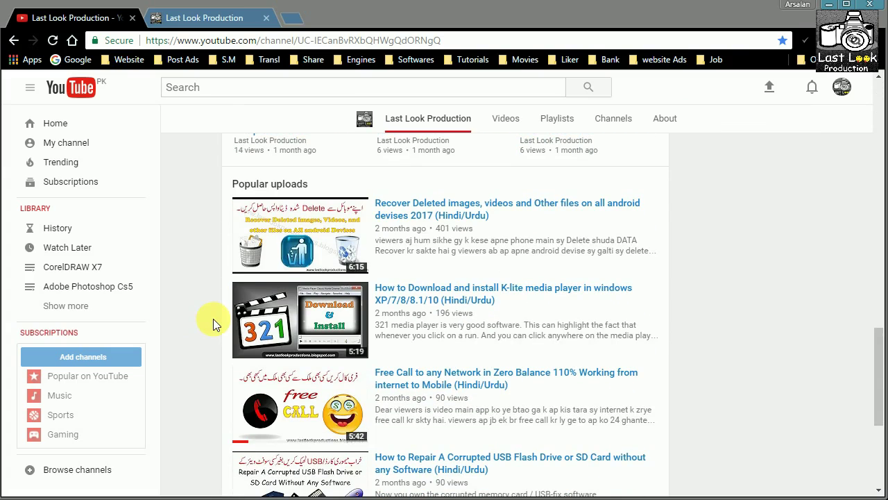
scroll(213, 319, up, 2)
scroll(213, 318, up, 9)
scroll(213, 319, up, 4)
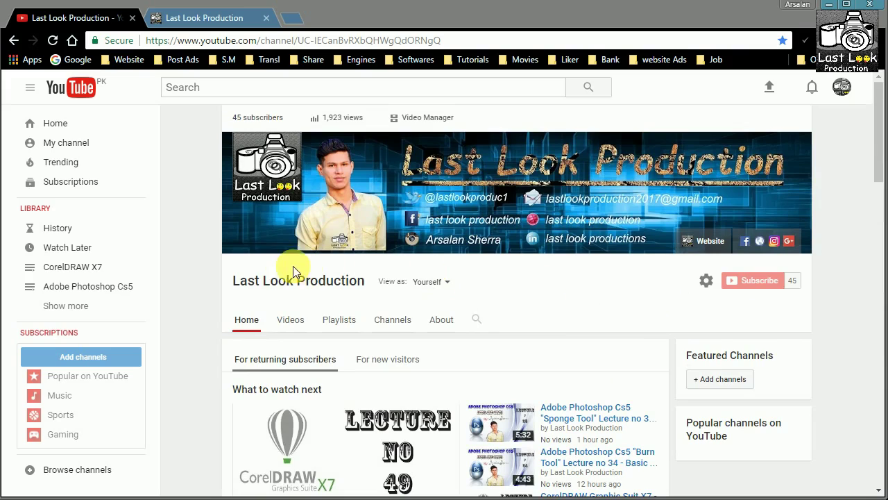
Switch to the Last Look Production blog and scroll through its lecture posts to the footer
click(190, 22)
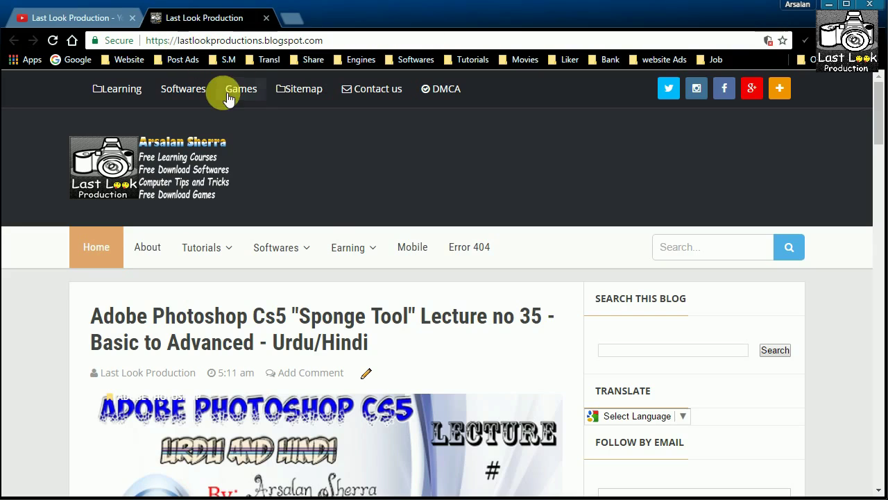
mouse_move(281, 247)
scroll(333, 208, down, 3)
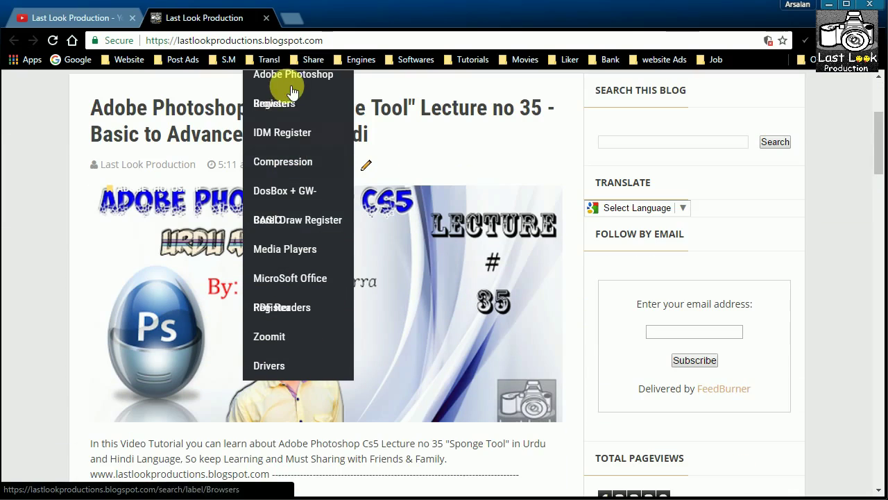
scroll(288, 138, up, 1)
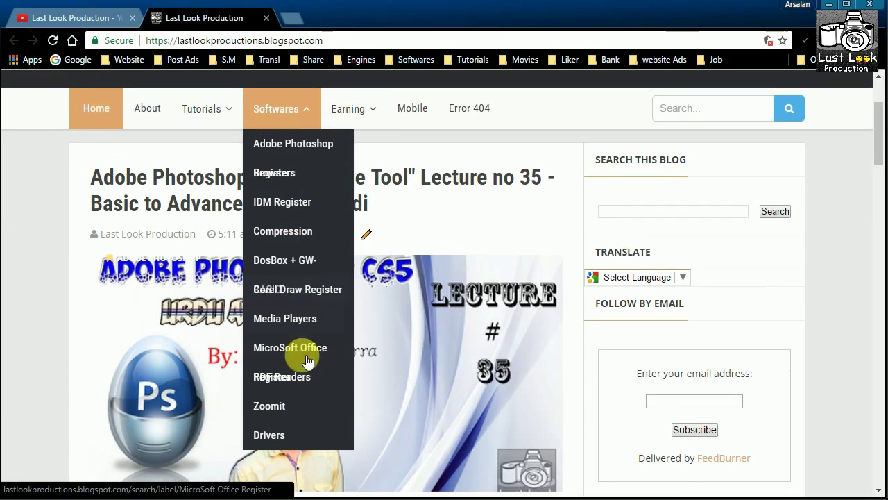
scroll(292, 198, up, 2)
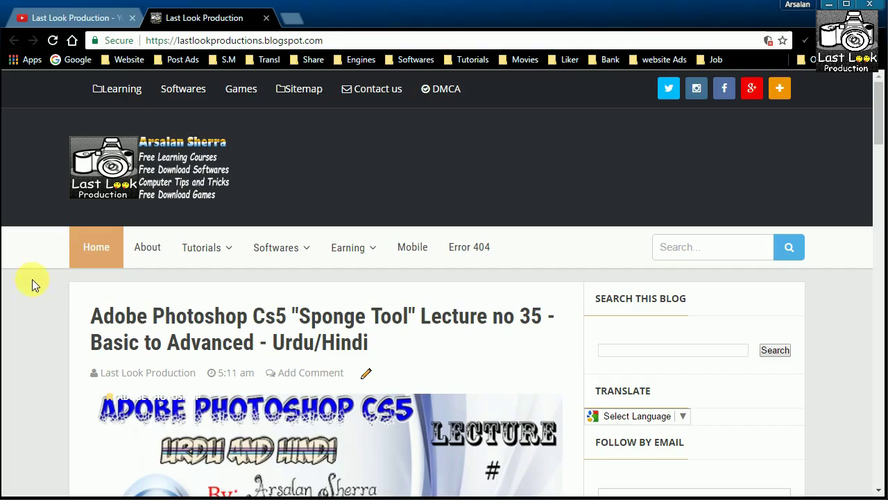
scroll(132, 325, down, 1)
scroll(121, 321, down, 9)
scroll(109, 317, down, 9)
scroll(73, 319, down, 9)
scroll(76, 322, down, 5)
scroll(76, 322, up, 6)
scroll(76, 322, up, 5)
scroll(77, 322, down, 3)
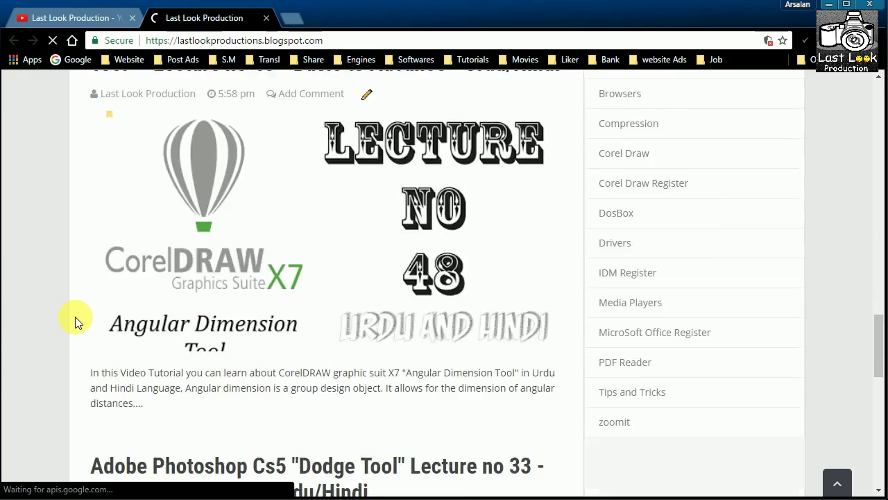
scroll(75, 316, down, 6)
scroll(75, 316, down, 3)
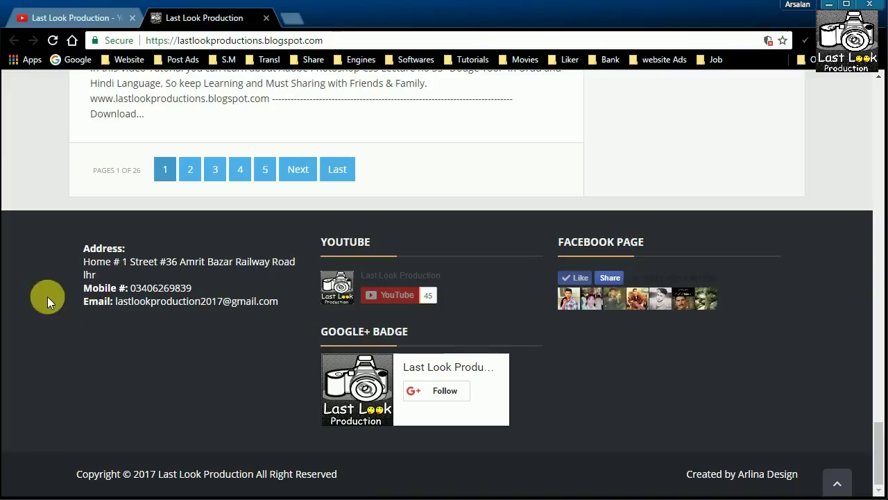
scroll(42, 296, up, 6)
scroll(43, 296, up, 5)
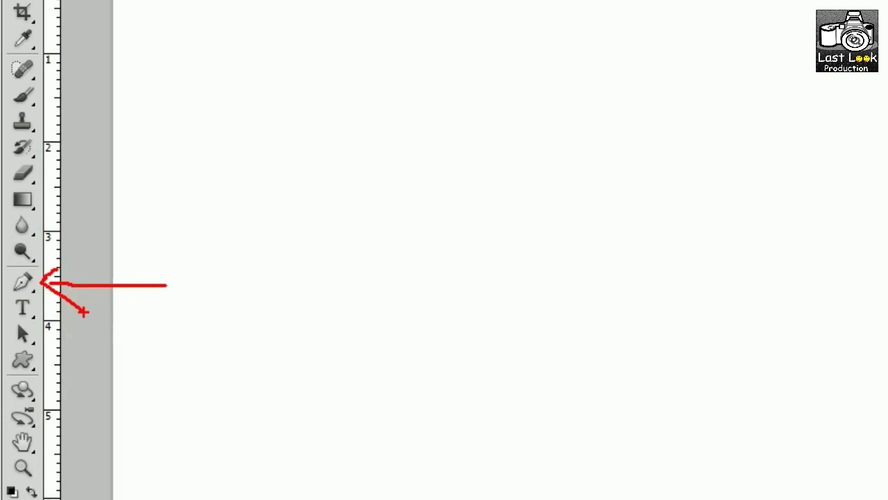
Choose the Add Anchor Point Tool from the Pen tool group
click(32, 290)
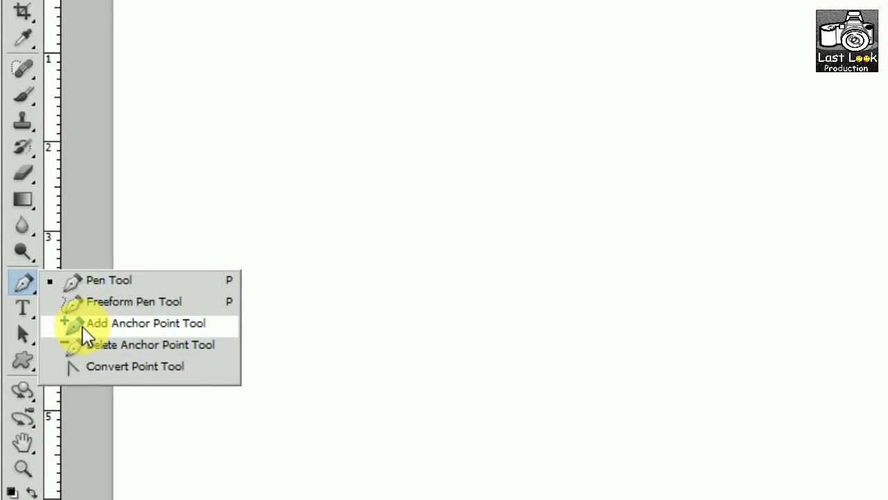
click(125, 332)
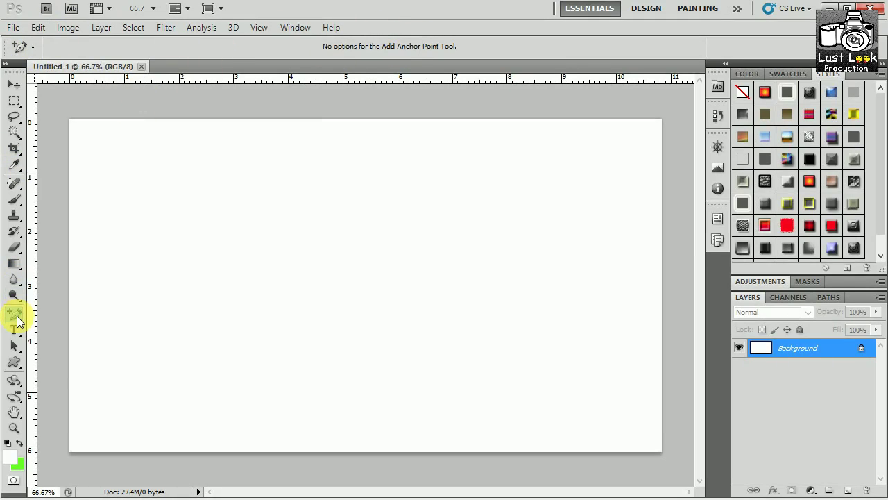
Draw a closed four-point diamond path with the Pen tool, creating the Shape 1 layer
click(16, 316)
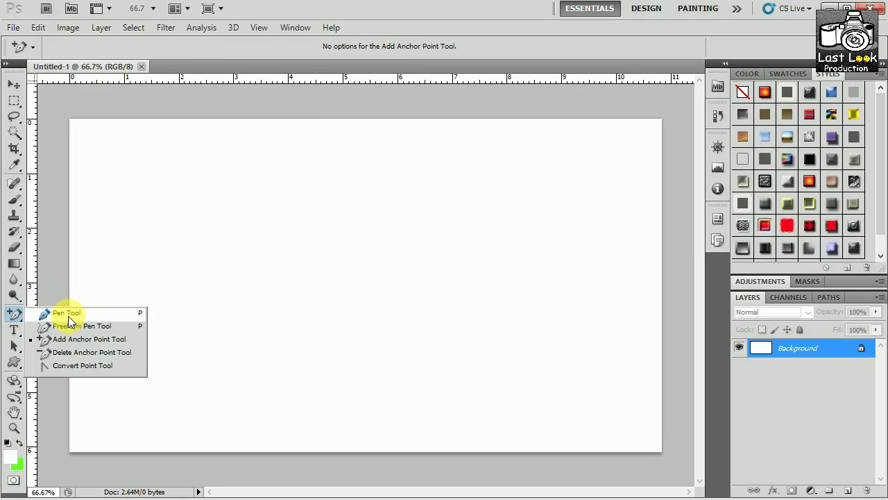
click(70, 316)
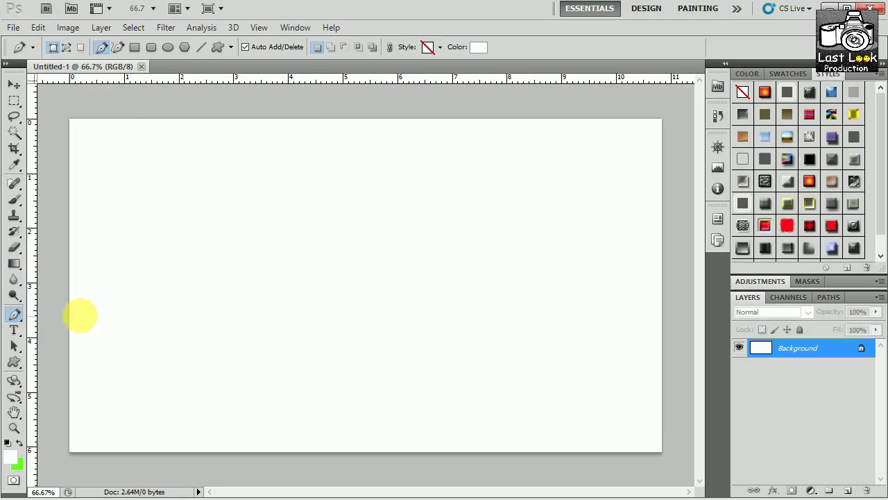
click(248, 253)
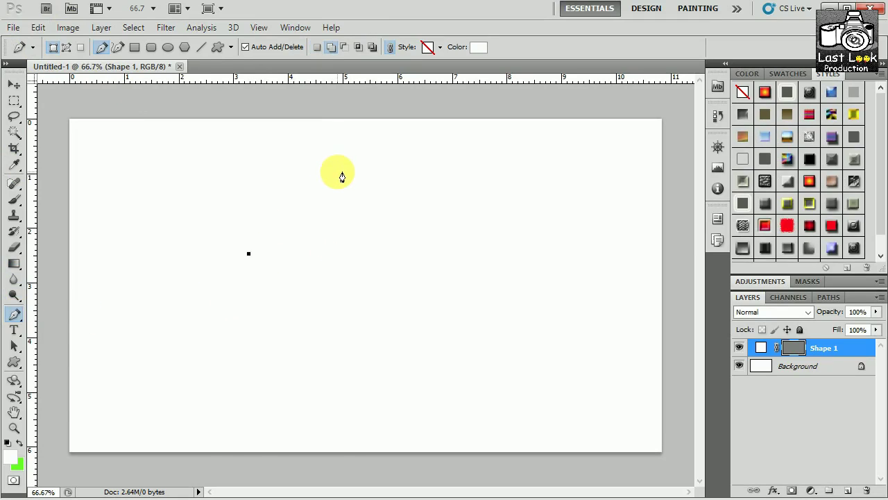
click(404, 253)
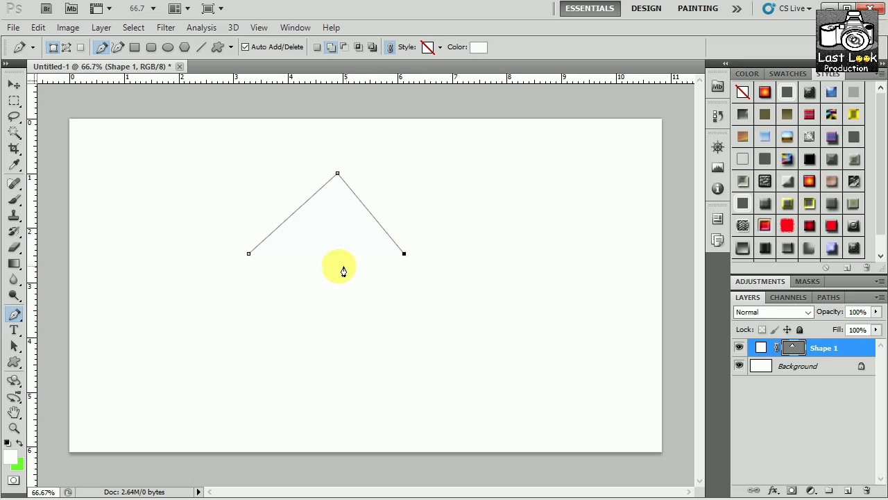
click(315, 339)
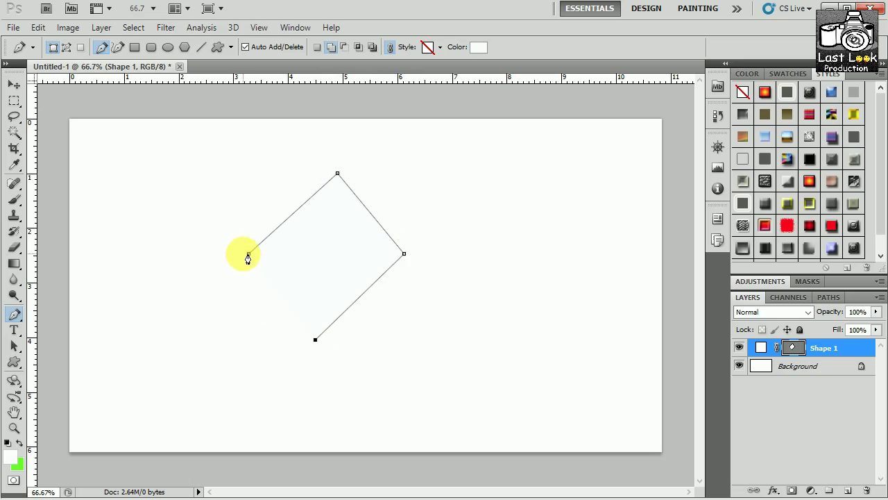
click(249, 254)
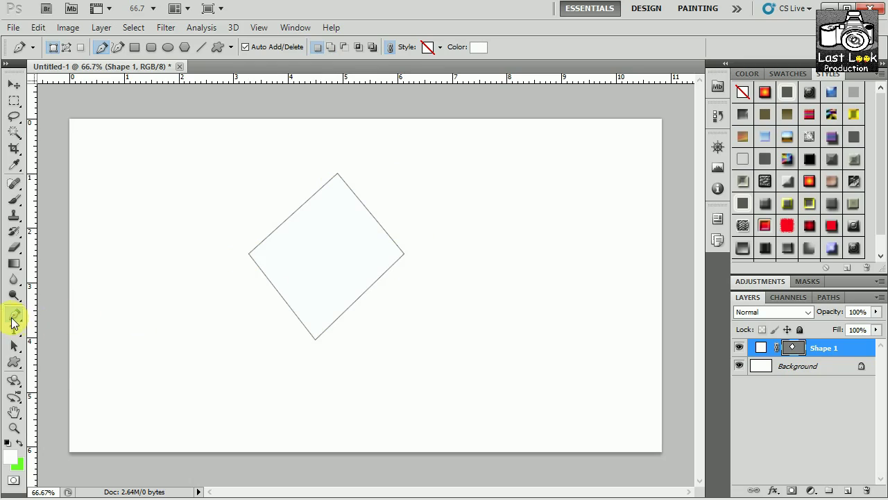
click(12, 316)
click(77, 340)
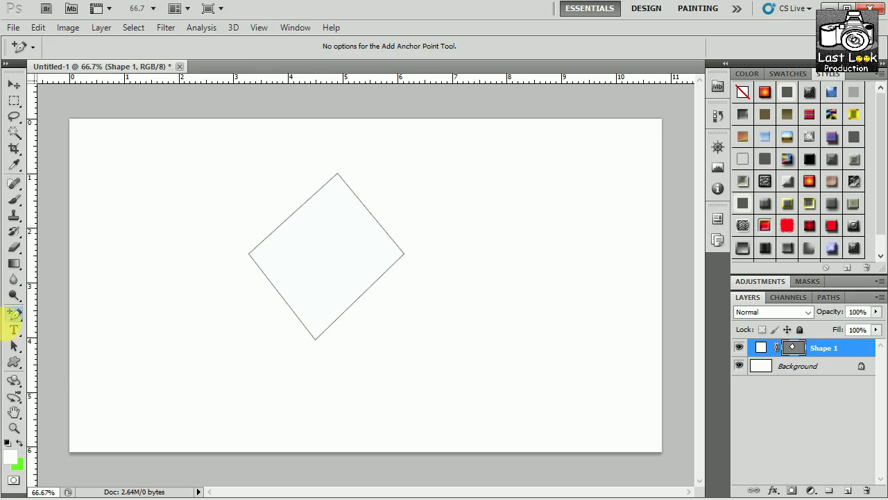
Add midpoint anchors on the diamond's edges and drag them to curve each side
click(14, 313)
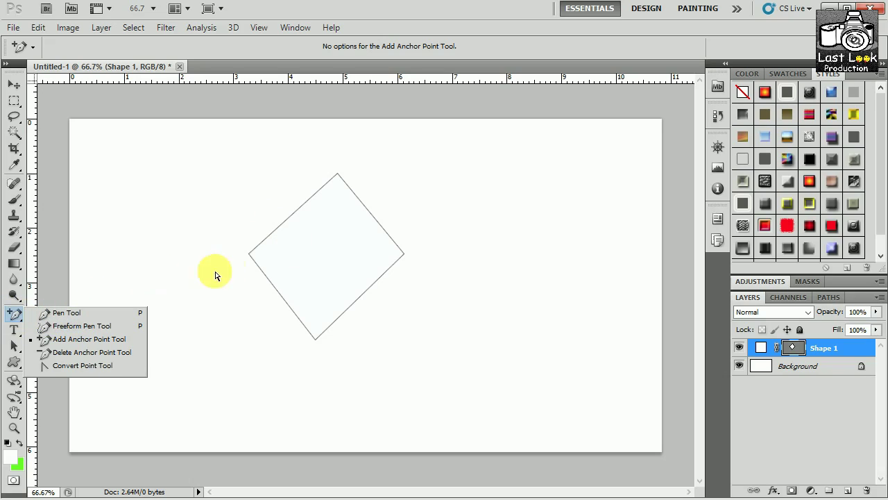
click(299, 36)
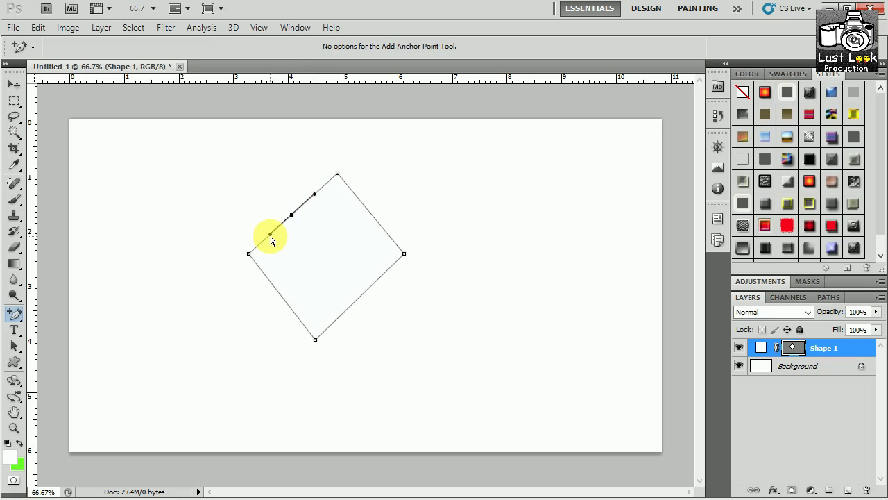
drag(270, 237, 262, 216)
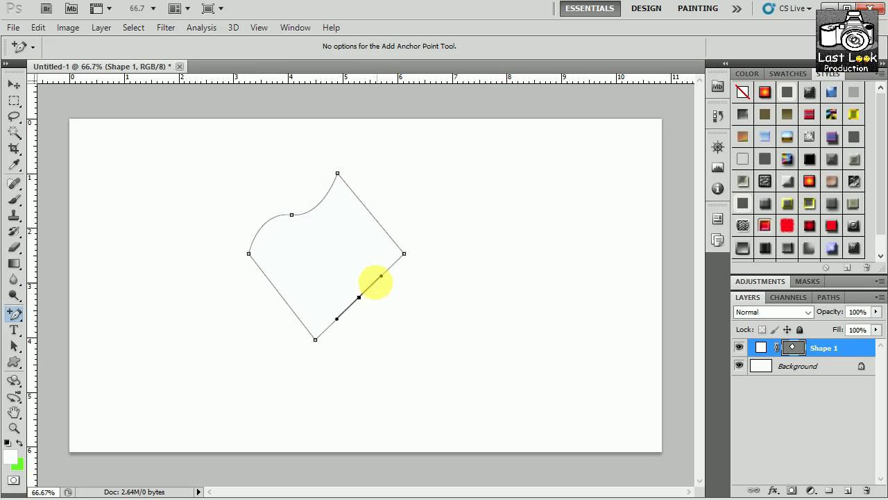
drag(381, 279, 397, 290)
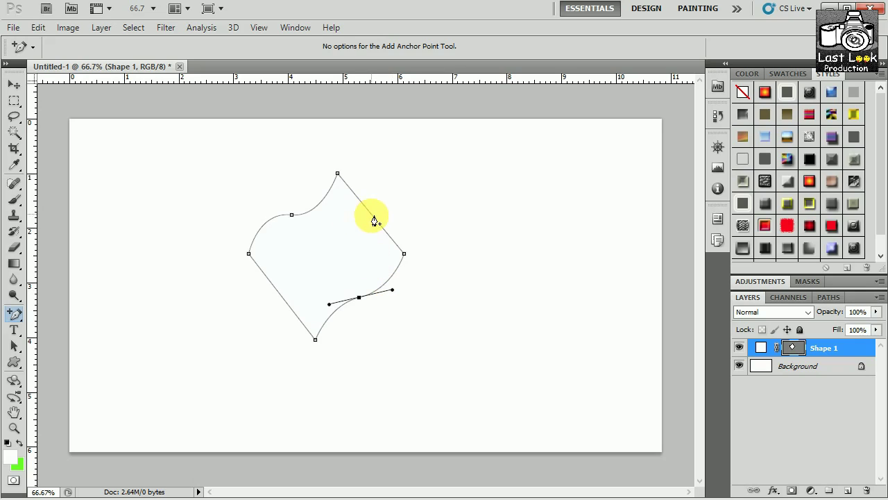
drag(369, 212, 386, 236)
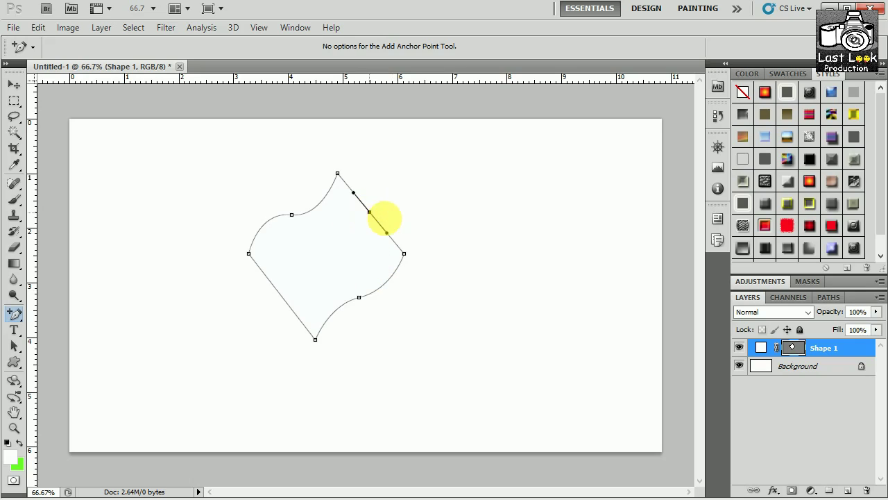
drag(388, 237, 402, 214)
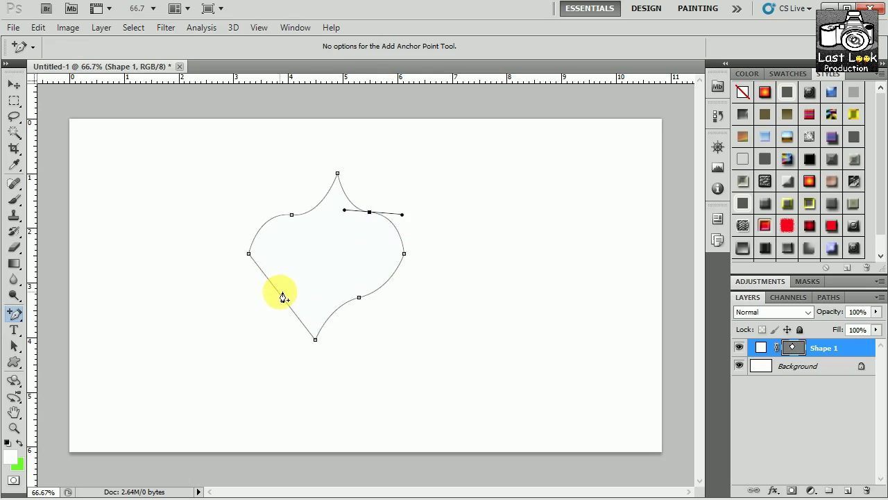
mouse_move(280, 293)
mouse_down()
mouse_move(300, 318)
mouse_move(286, 326)
mouse_up()
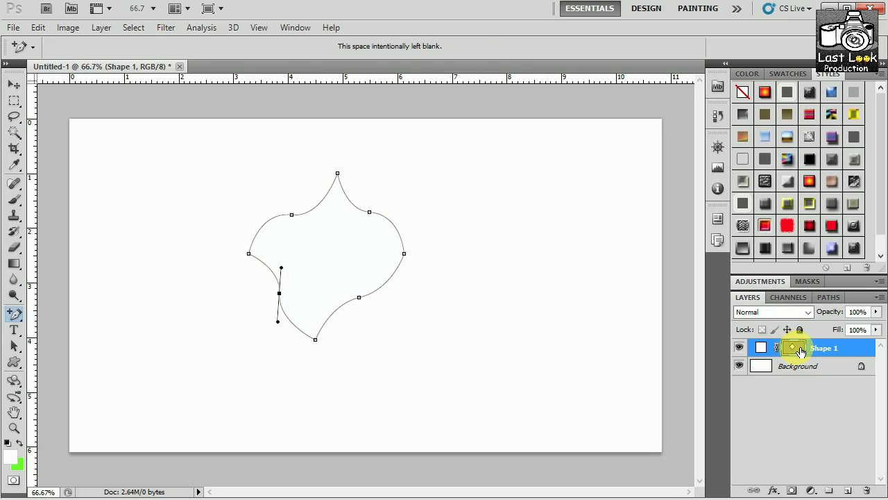
Load the Shape 1 vector mask outline as a selection and add a new Layer 1
click(820, 297)
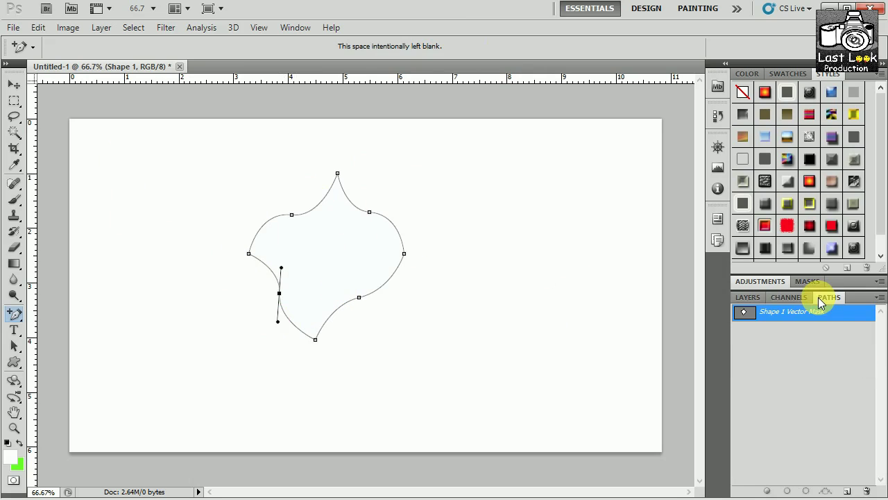
click(808, 489)
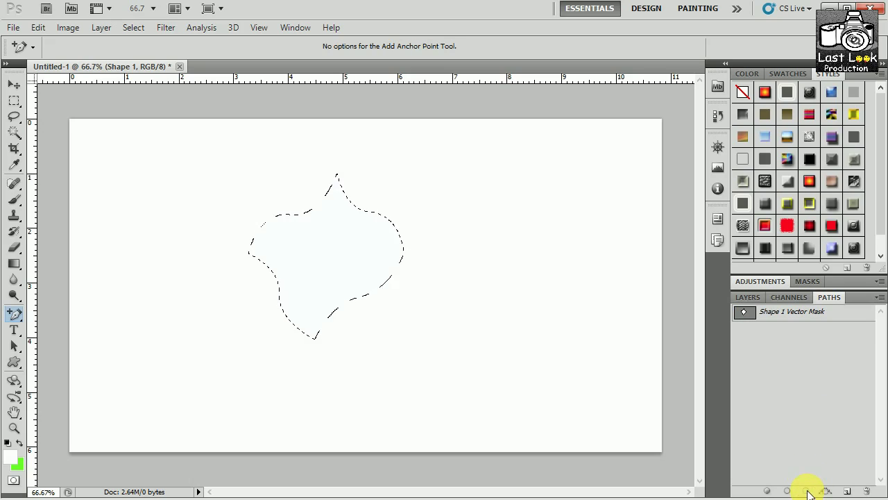
click(324, 271)
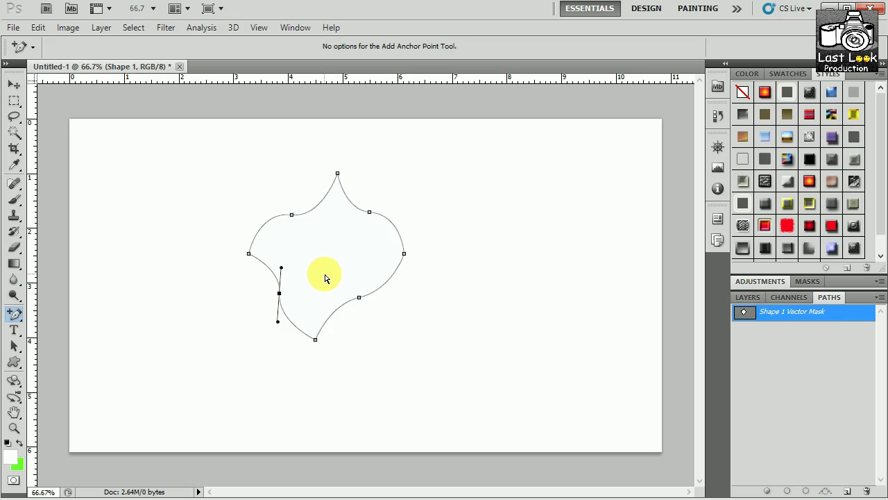
click(746, 297)
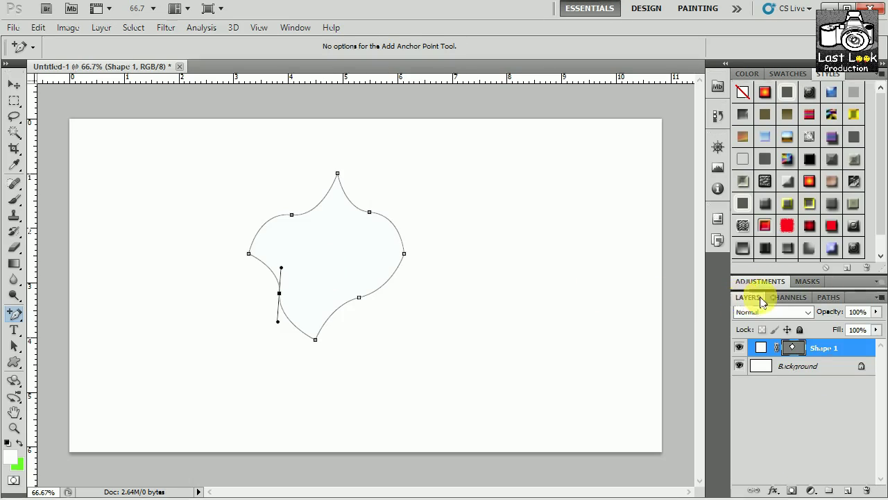
key(ctrl)
ctrl+click(801, 352)
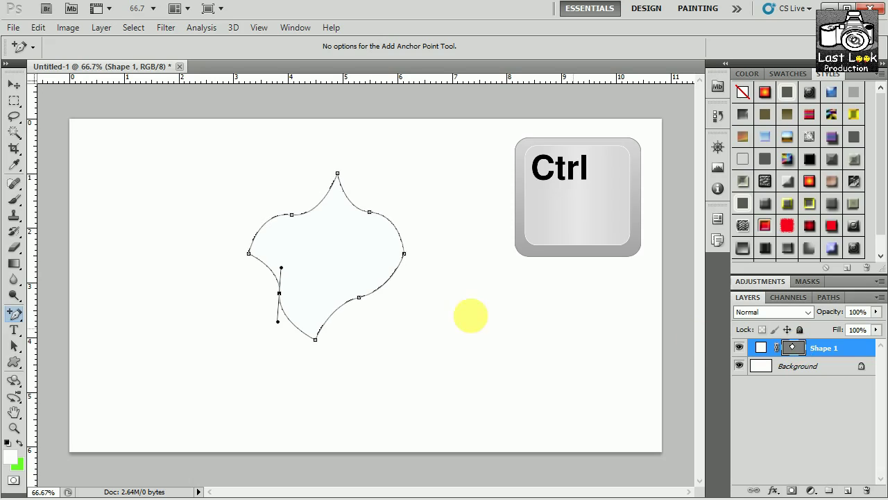
click(848, 491)
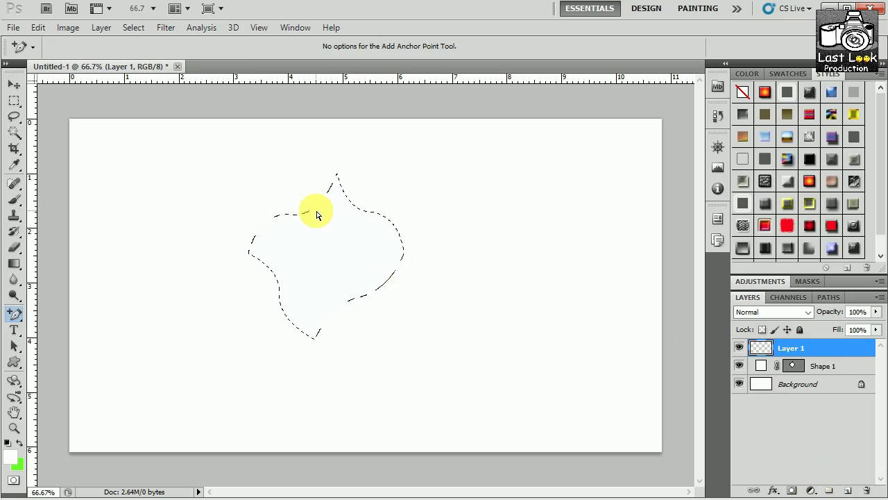
Fill the shape selection on Layer 1 with solid green and deselect it
key(ctrl+d)
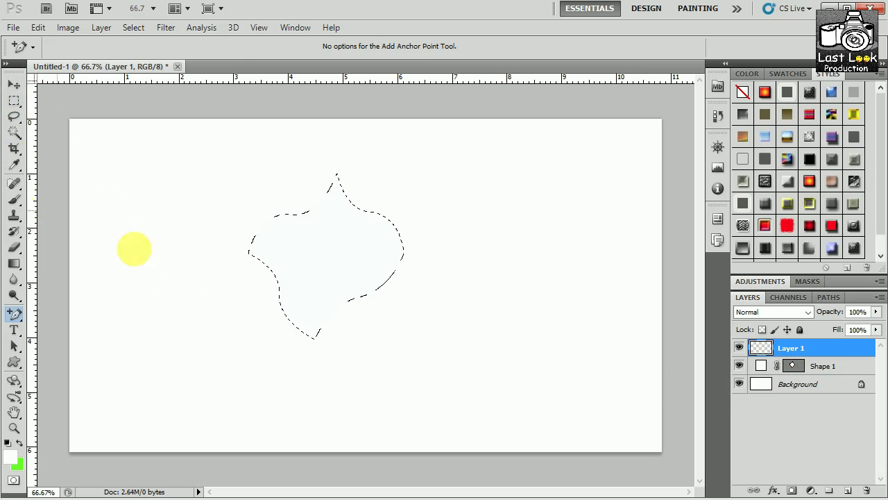
double_click(787, 349)
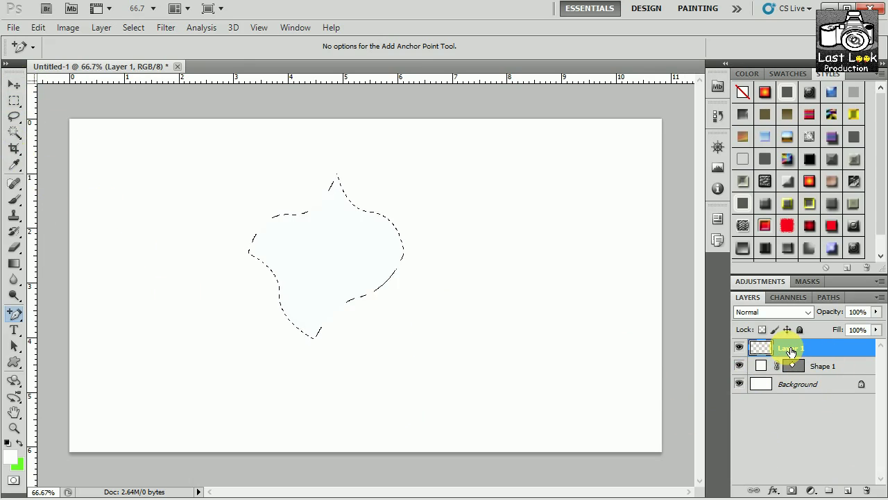
key(Return)
key(ctrl+BackSpace)
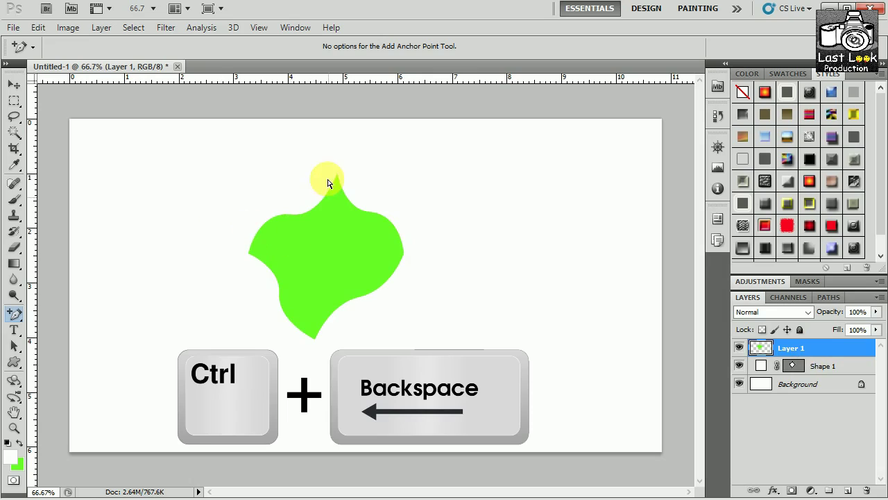
key(ctrl+d)
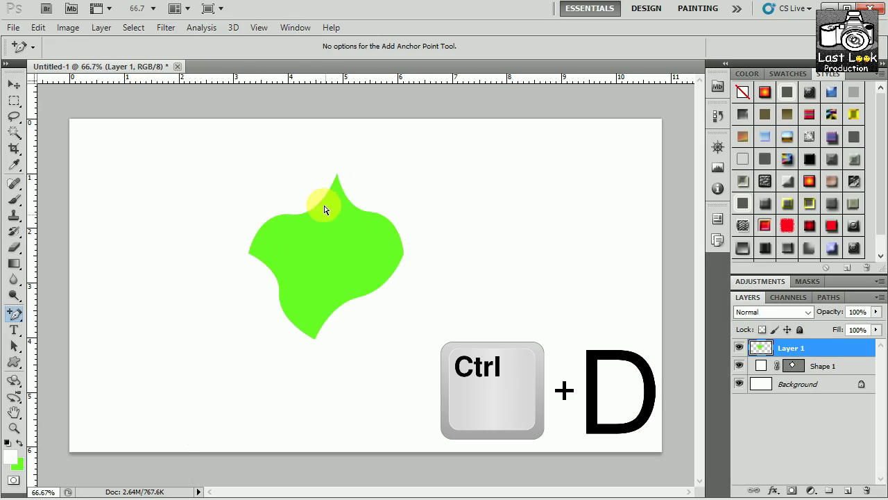